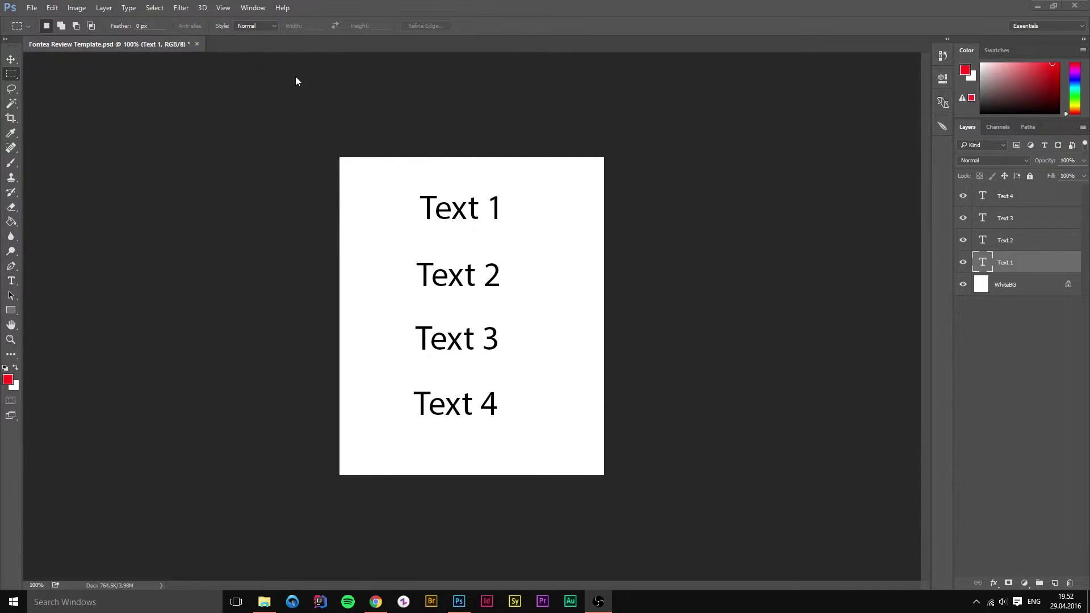
# - Expand the Fontea panel from the right-hand dock, showing Open Sans, Roboto and Lato previews
pyautogui.click(253, 8)
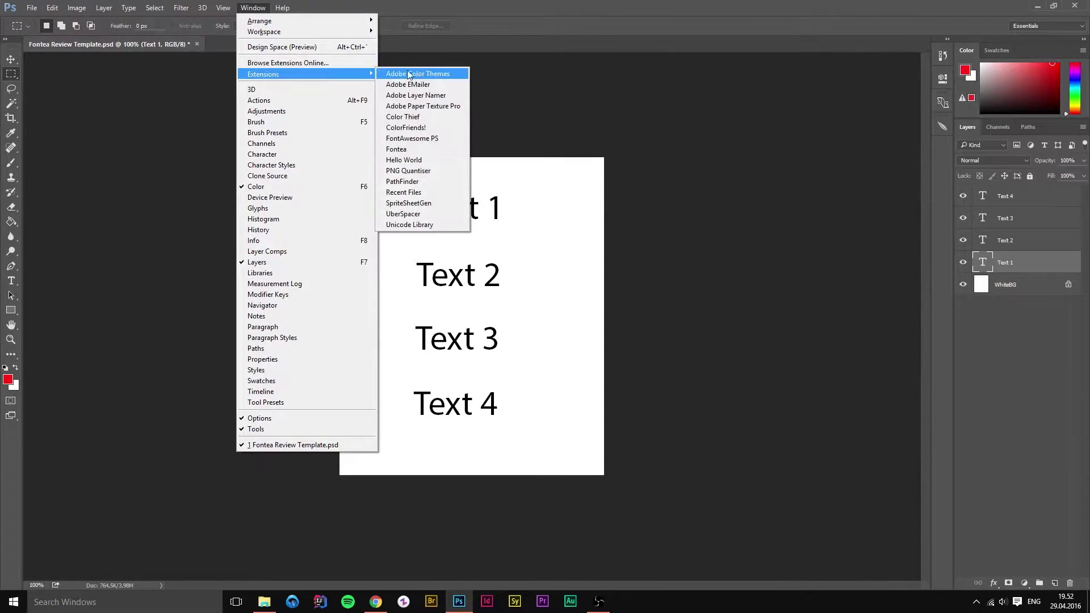
pyautogui.click(403, 156)
pyautogui.click(943, 126)
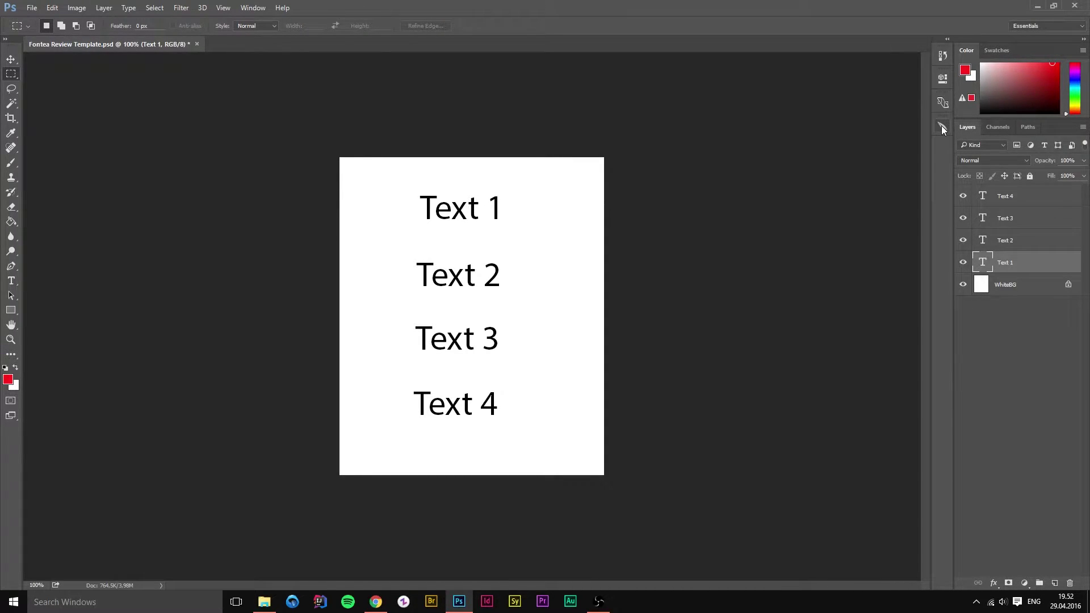
pyautogui.click(941, 125)
pyautogui.click(943, 125)
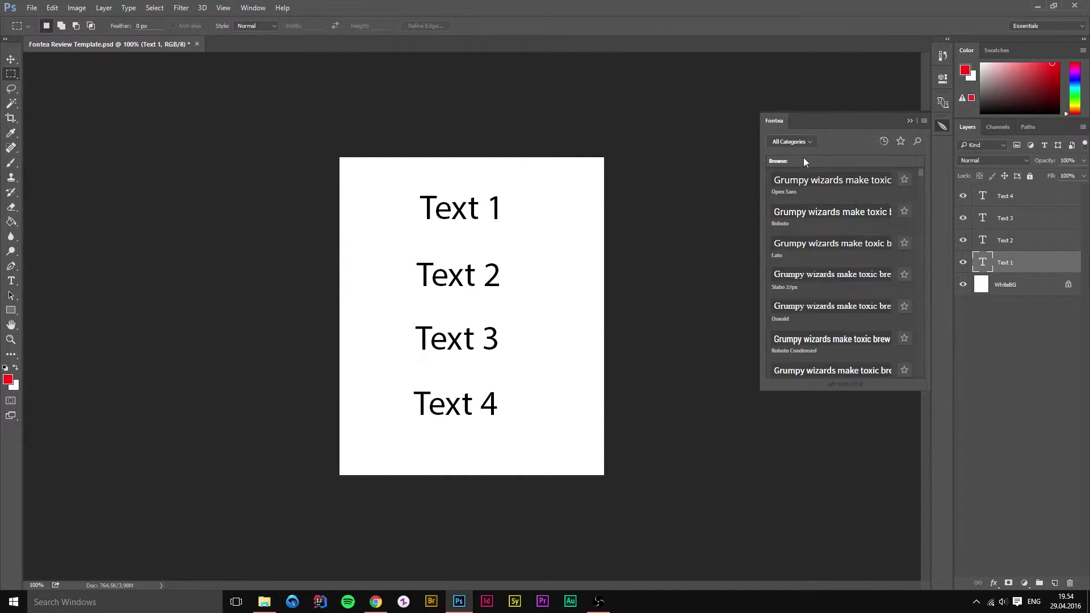
# - Toggle Fontea's category filters, including Monospace, then re-check All Categories and close the dropdown
pyautogui.click(793, 142)
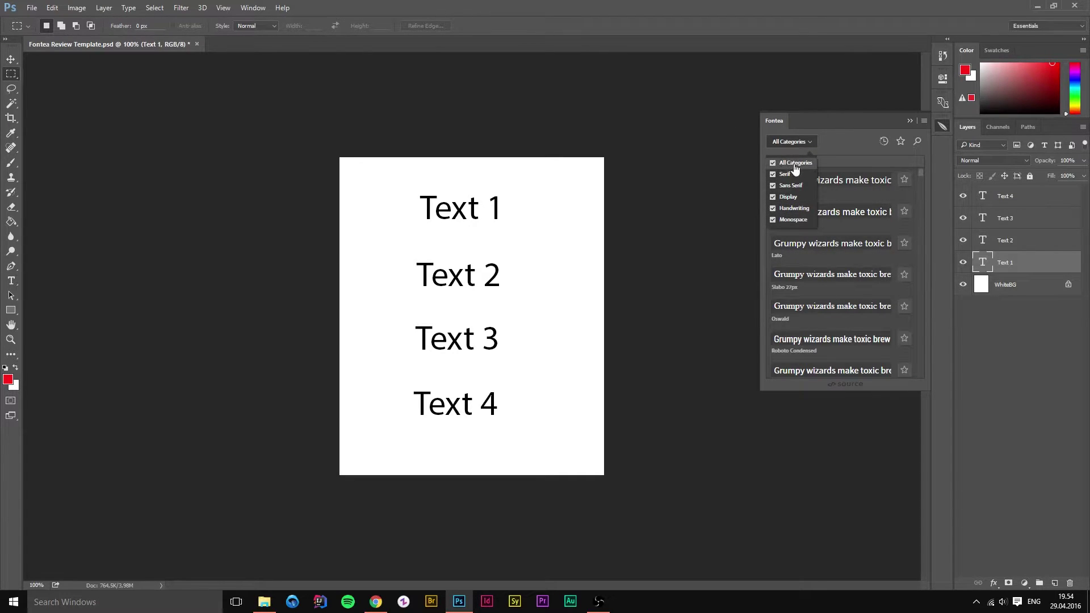
pyautogui.click(783, 174)
pyautogui.click(786, 197)
pyautogui.click(787, 220)
pyautogui.click(781, 222)
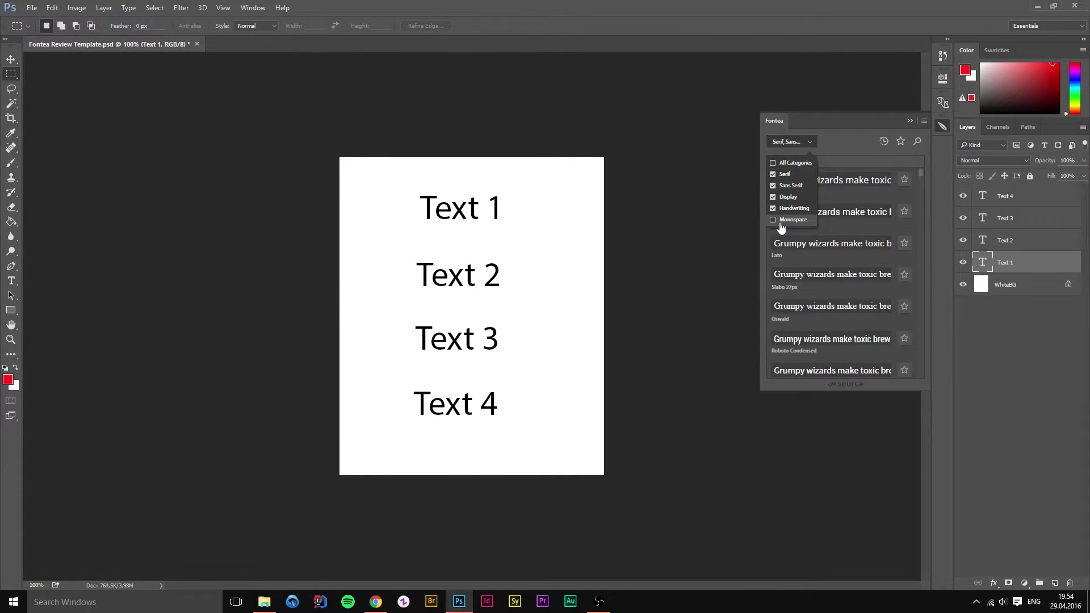
pyautogui.click(790, 168)
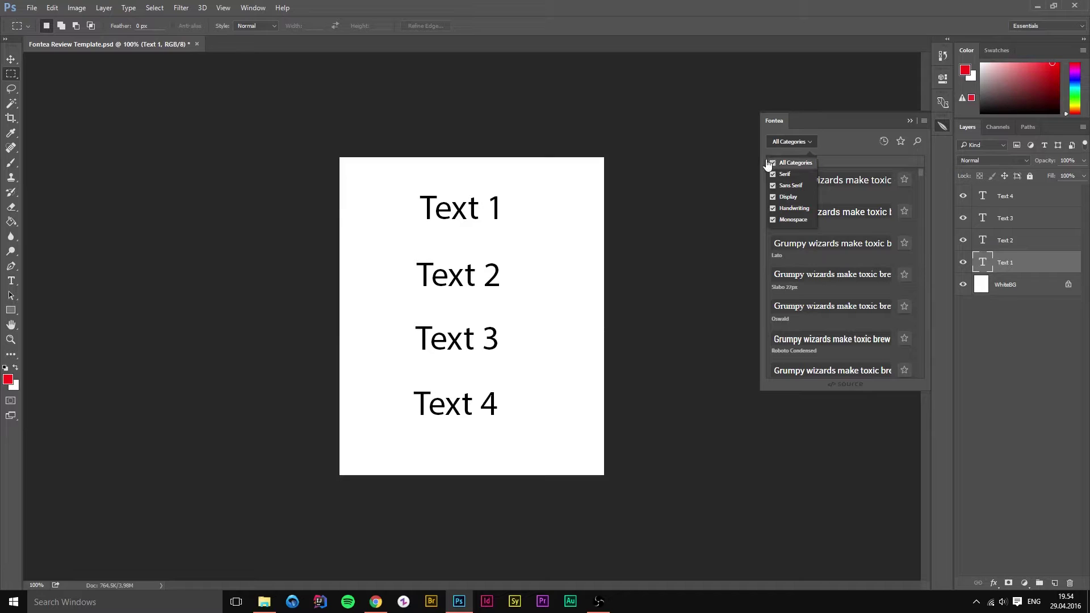
pyautogui.click(814, 143)
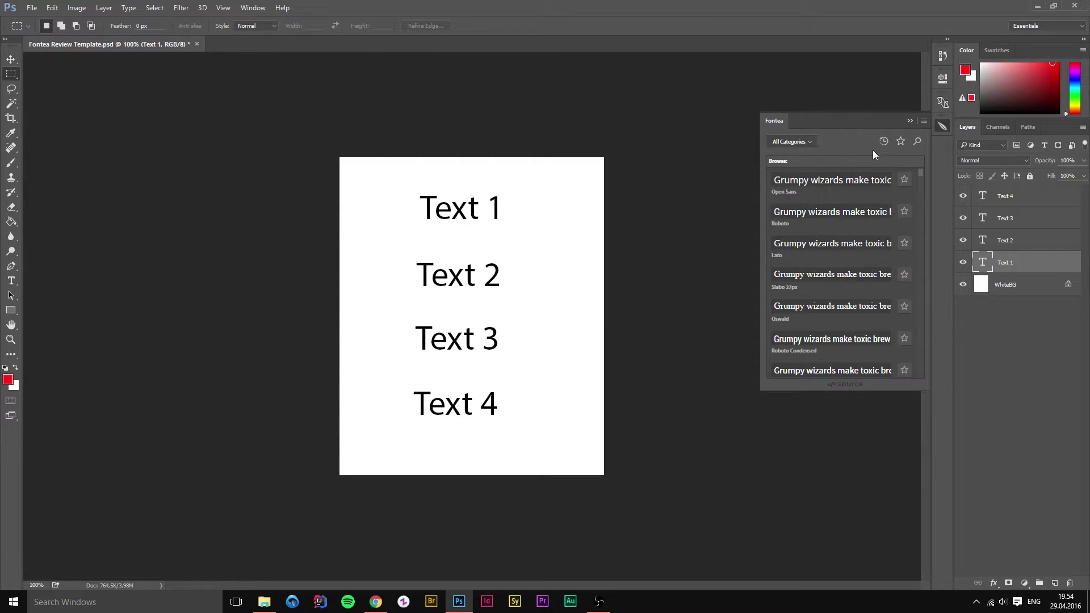
# - Check Fontea's Recent view, return to Browse, then look at Favourites and try search
pyautogui.click(883, 142)
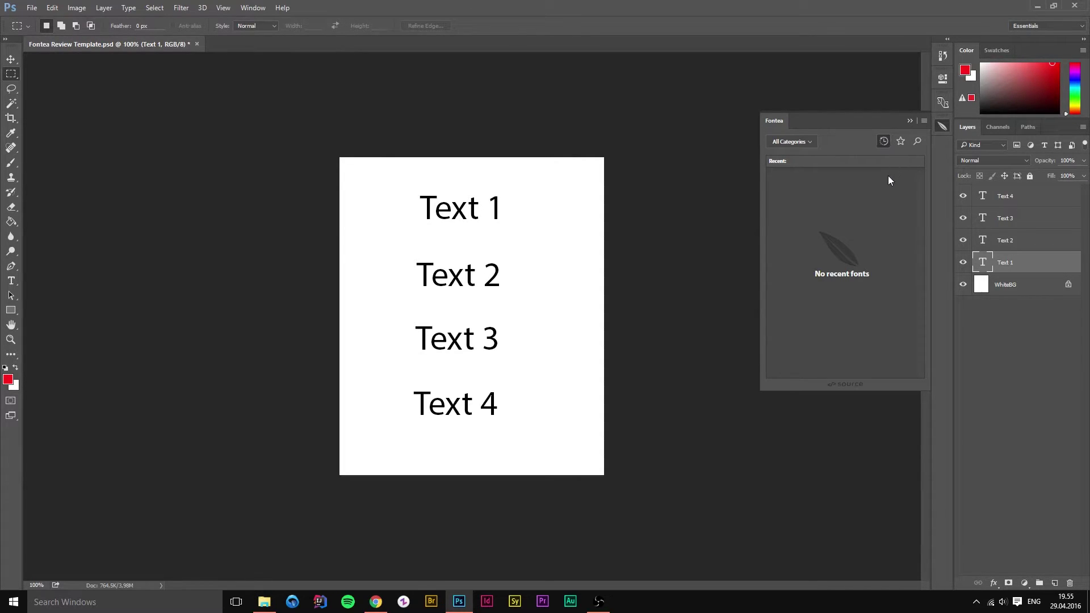
pyautogui.click(885, 140)
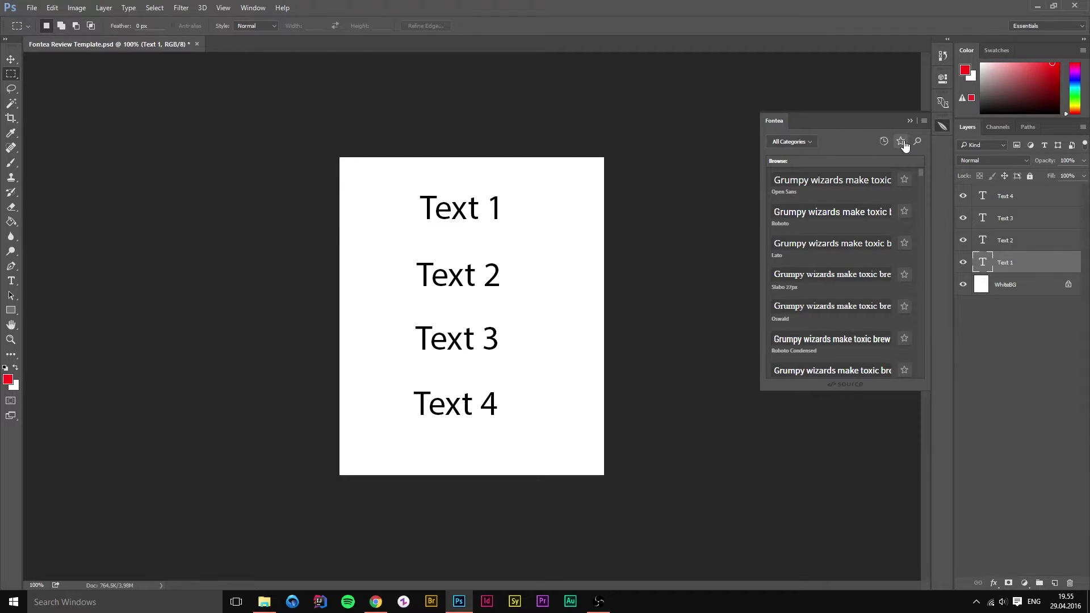
pyautogui.click(902, 142)
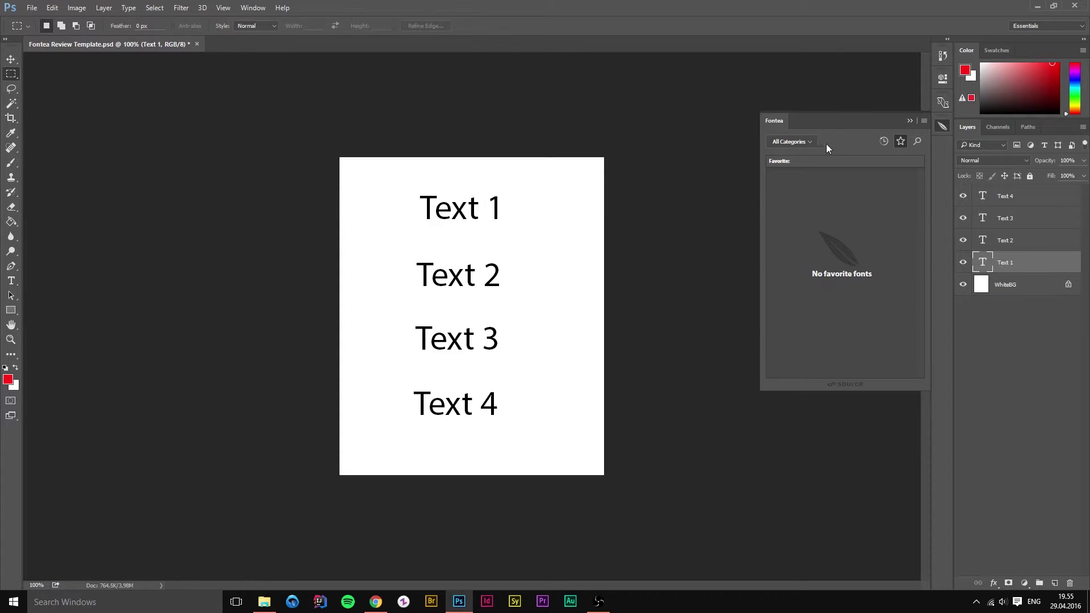
pyautogui.click(918, 142)
# - Revisit Recent and the category filters, return to the full font list, and open search
pyautogui.click(885, 142)
pyautogui.click(789, 146)
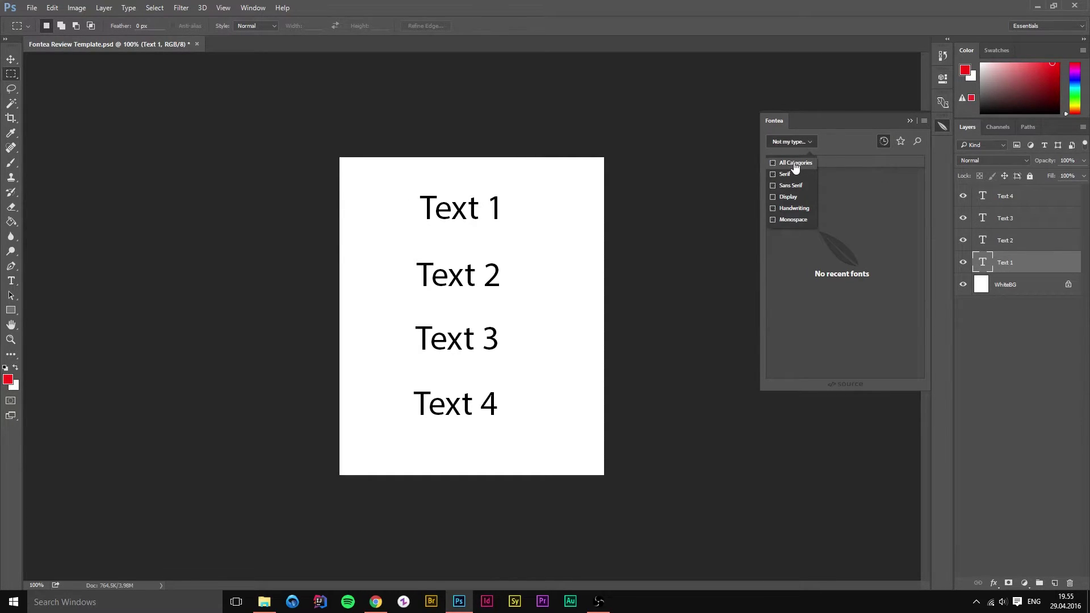
pyautogui.click(912, 120)
pyautogui.click(884, 142)
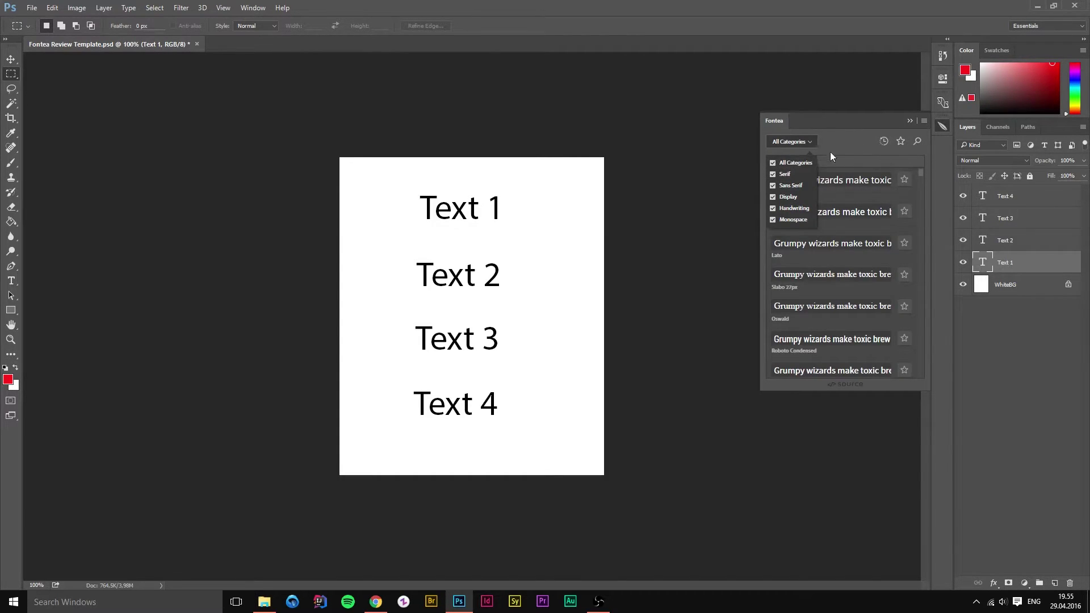
pyautogui.click(816, 151)
# - Clear the Fontea search and star Inconsolata, Open Sans and Neuton as favourites
pyautogui.click(918, 141)
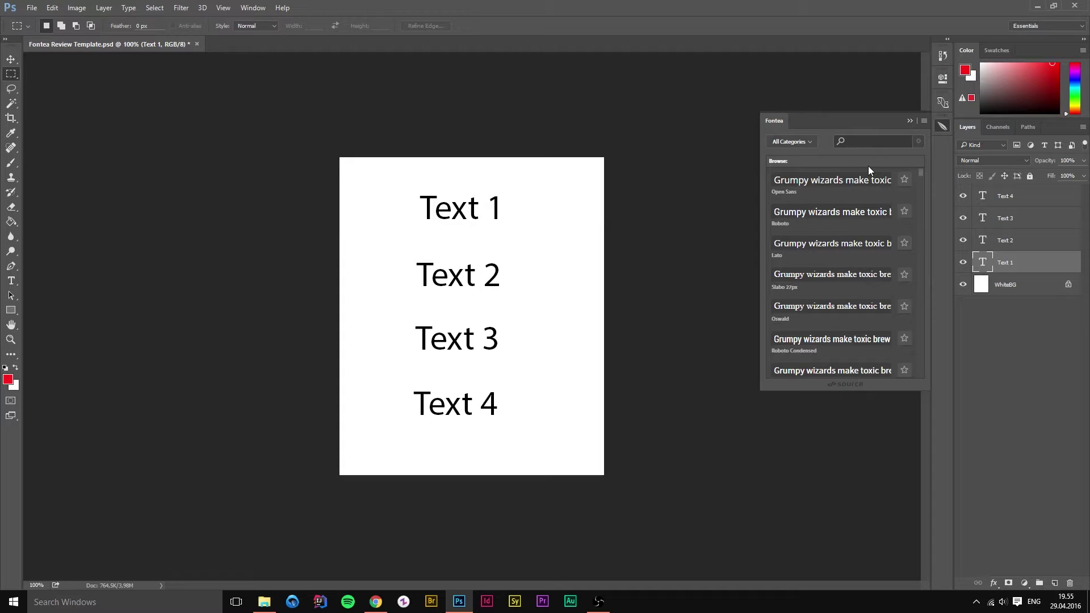
pyautogui.write('cons')
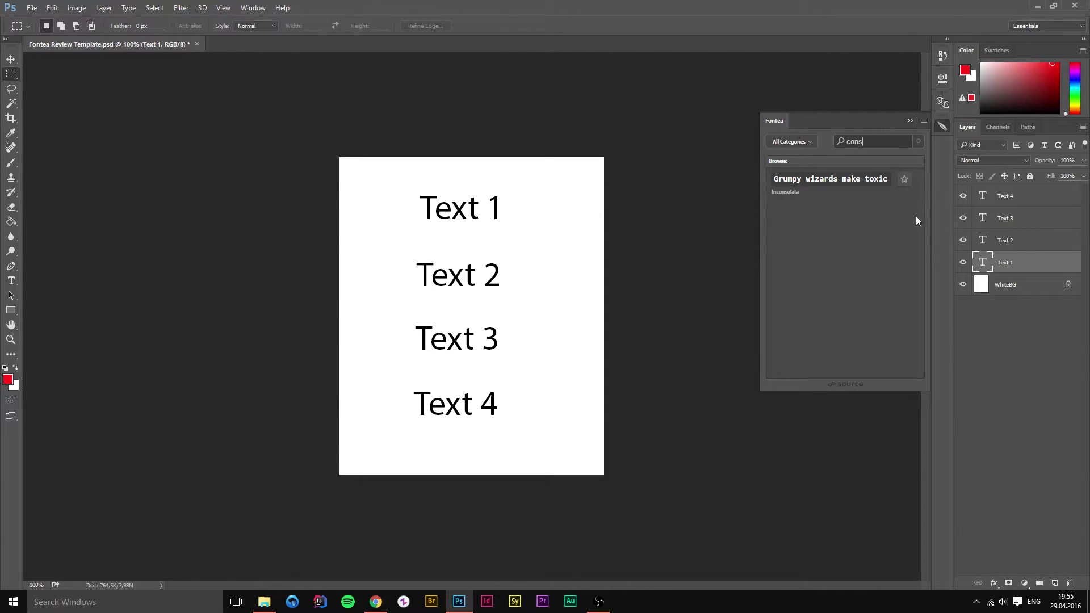
pyautogui.click(904, 185)
pyautogui.press('BackSpace')
pyautogui.press('BackSpace')
pyautogui.press('BackSpace')
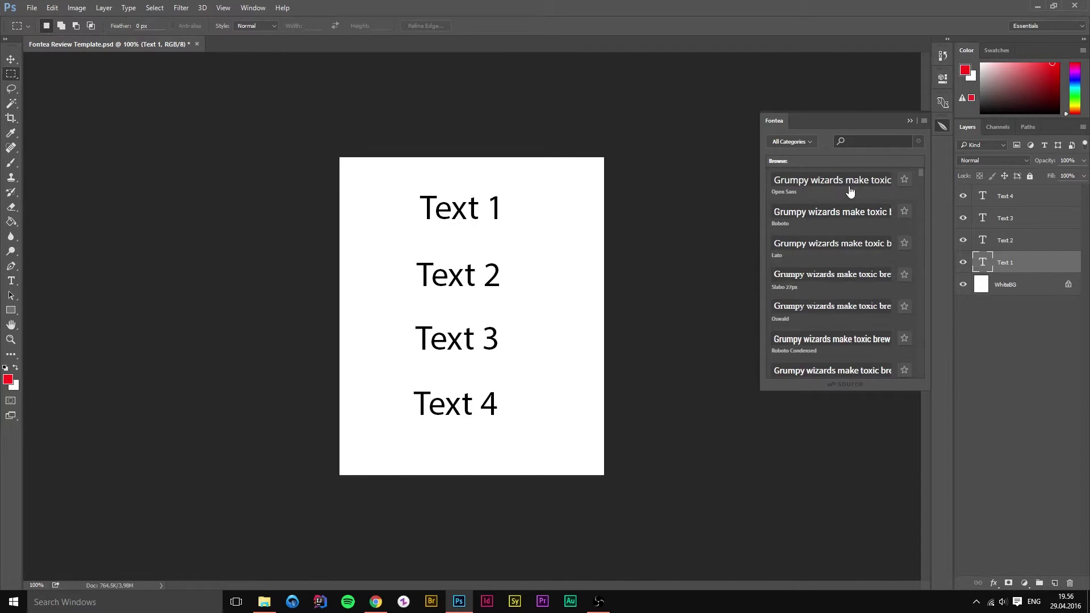
pyautogui.click(905, 182)
pyautogui.scroll(-5, 844, 281)
pyautogui.scroll(-1, 839, 279)
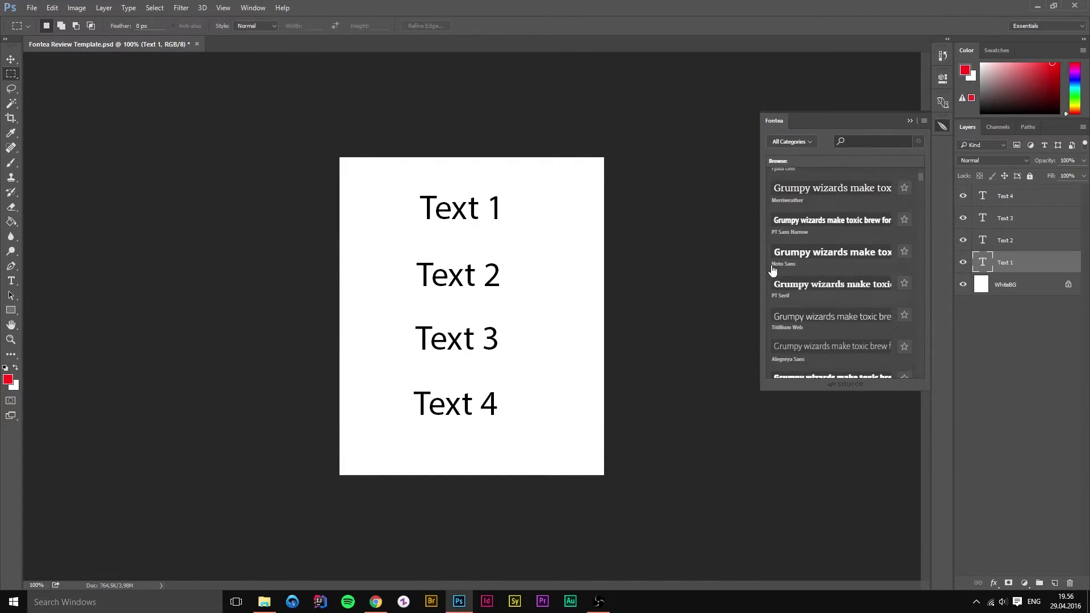
pyautogui.scroll(2, 785, 219)
pyautogui.scroll(3, 814, 225)
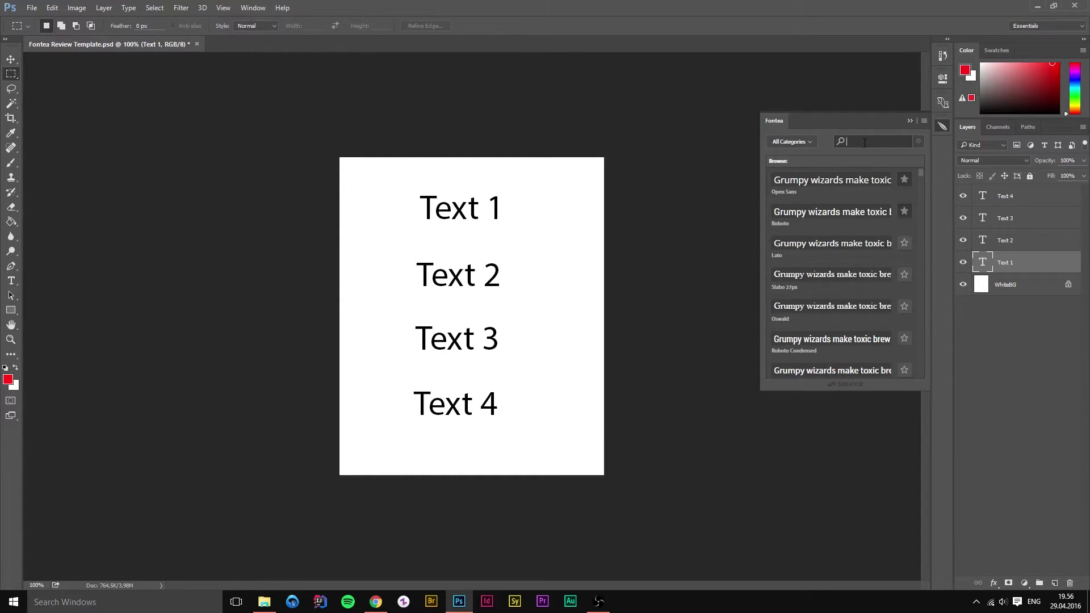
pyautogui.write('open')
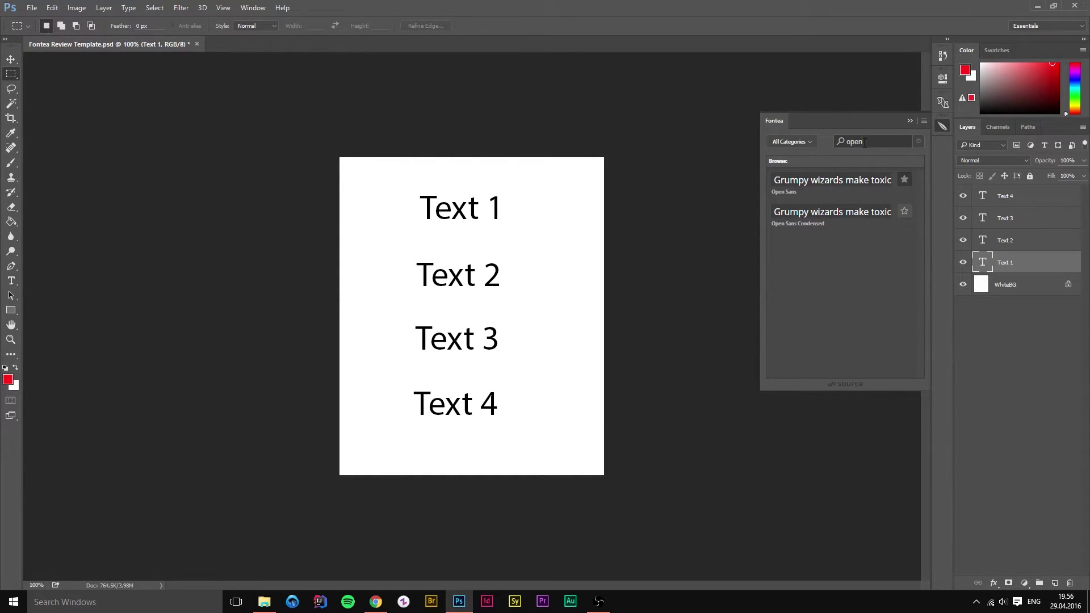
pyautogui.click(876, 141)
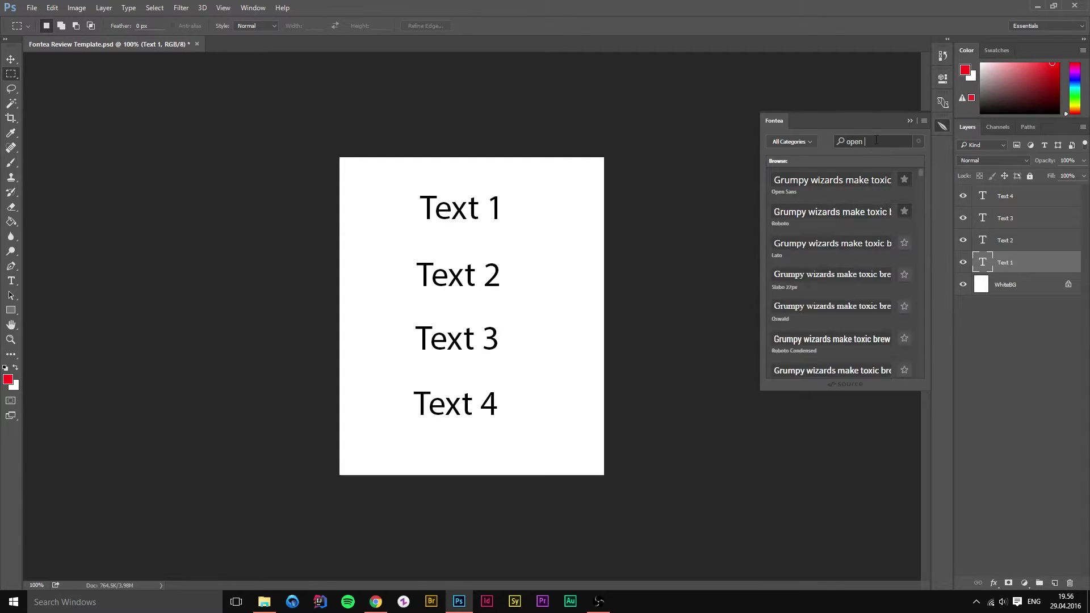
pyautogui.press('BackSpace')
pyautogui.press('BackSpace')
pyautogui.press('BackSpace')
pyautogui.scroll(-3, 846, 285)
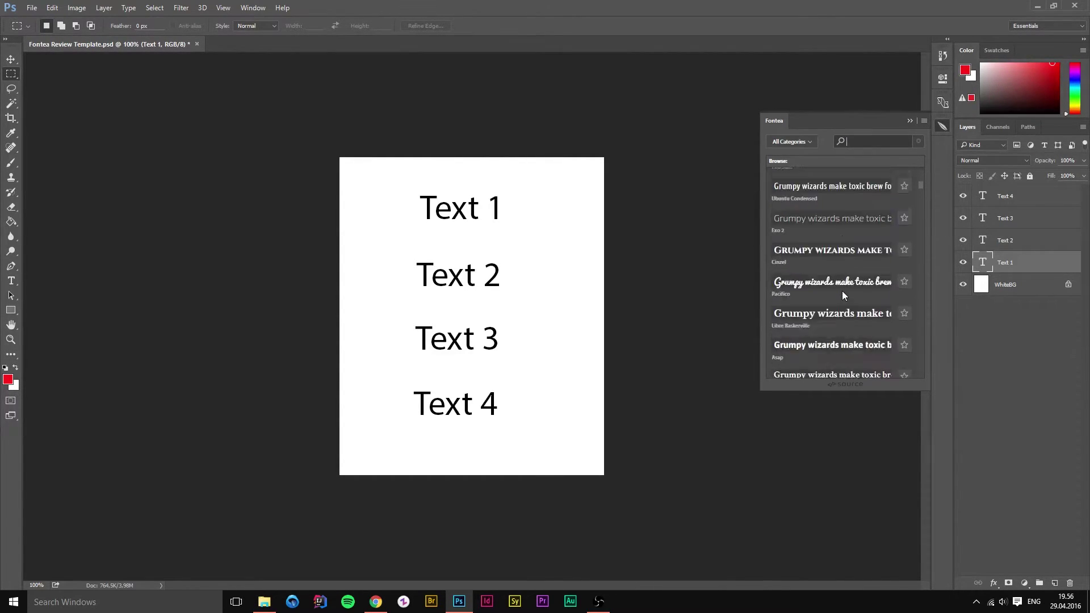
pyautogui.scroll(-3, 851, 304)
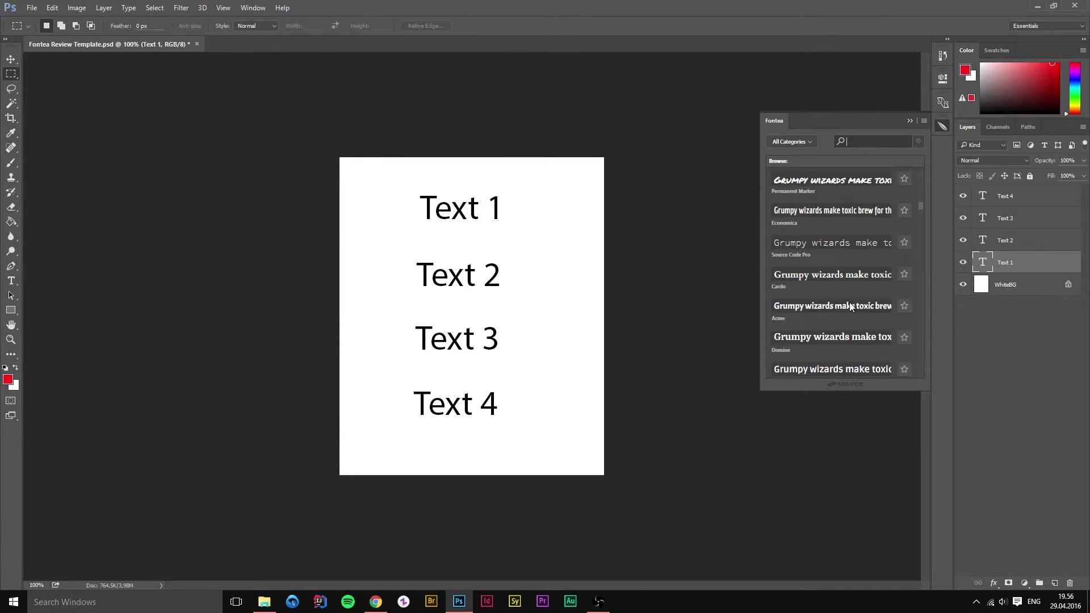
pyautogui.scroll(-3, 835, 306)
pyautogui.scroll(-2, 810, 314)
pyautogui.scroll(-2, 807, 317)
pyautogui.scroll(-2, 801, 254)
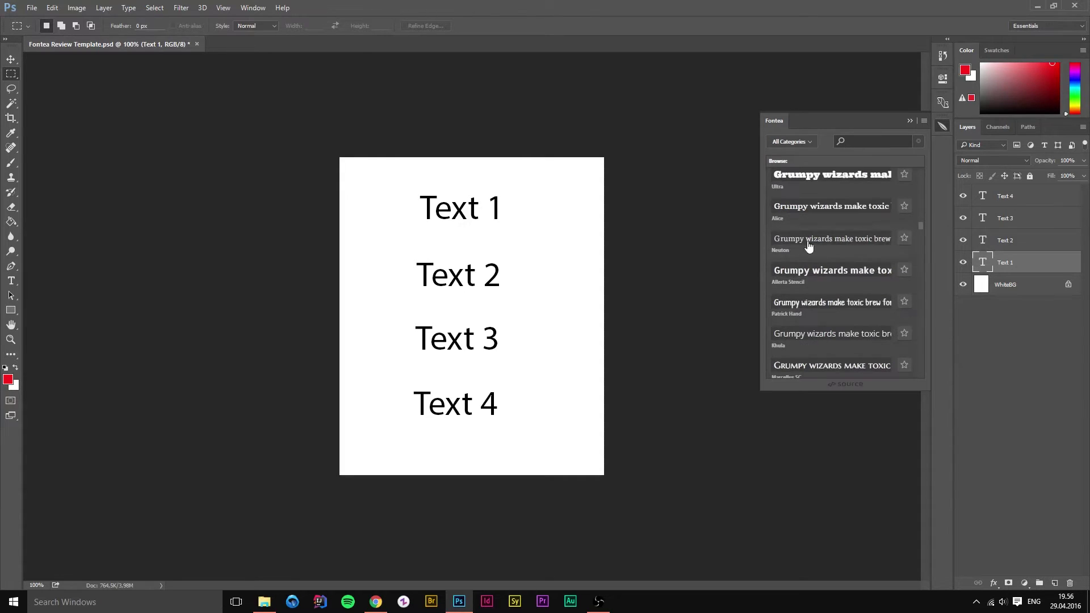
pyautogui.click(904, 239)
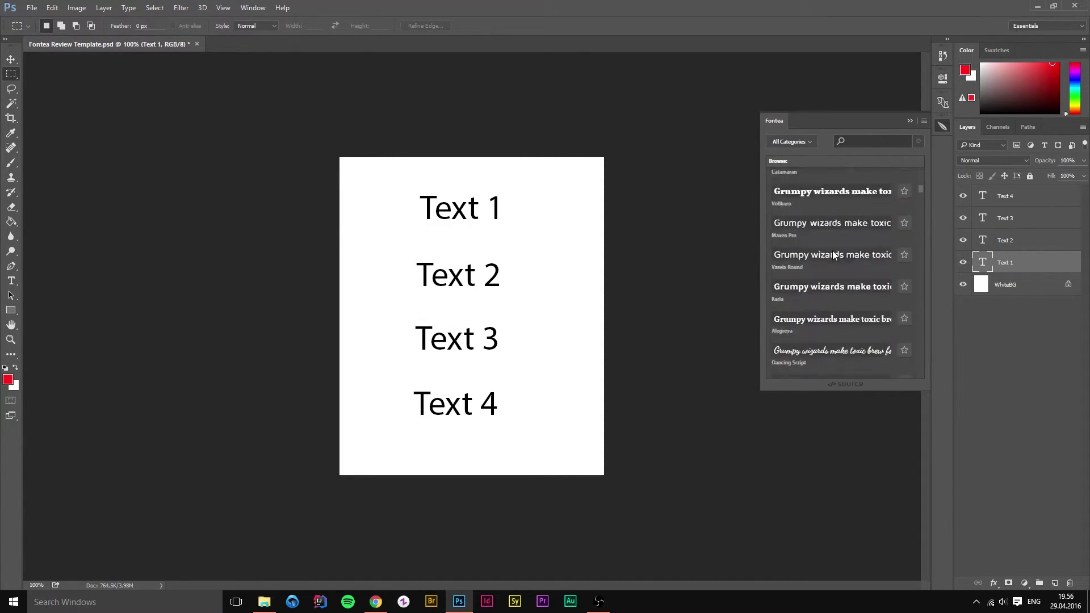
pyautogui.scroll(10, 833, 250)
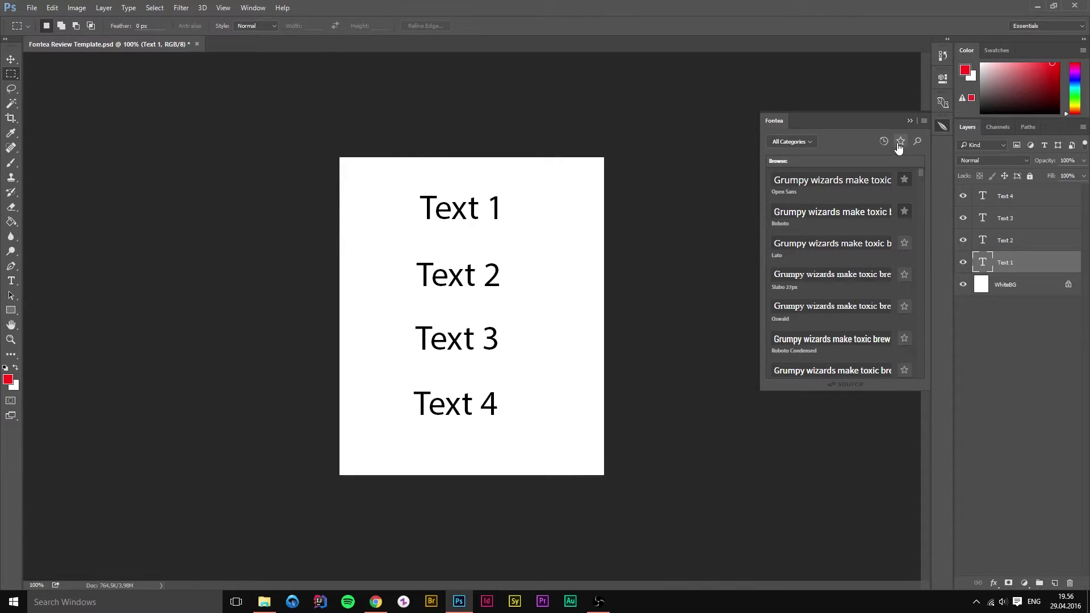
# - Show Fontea's Favourites and unstar Open Sans Condensed, leaving Open Sans, Roboto, Inconsolata and Neuton
pyautogui.click(900, 143)
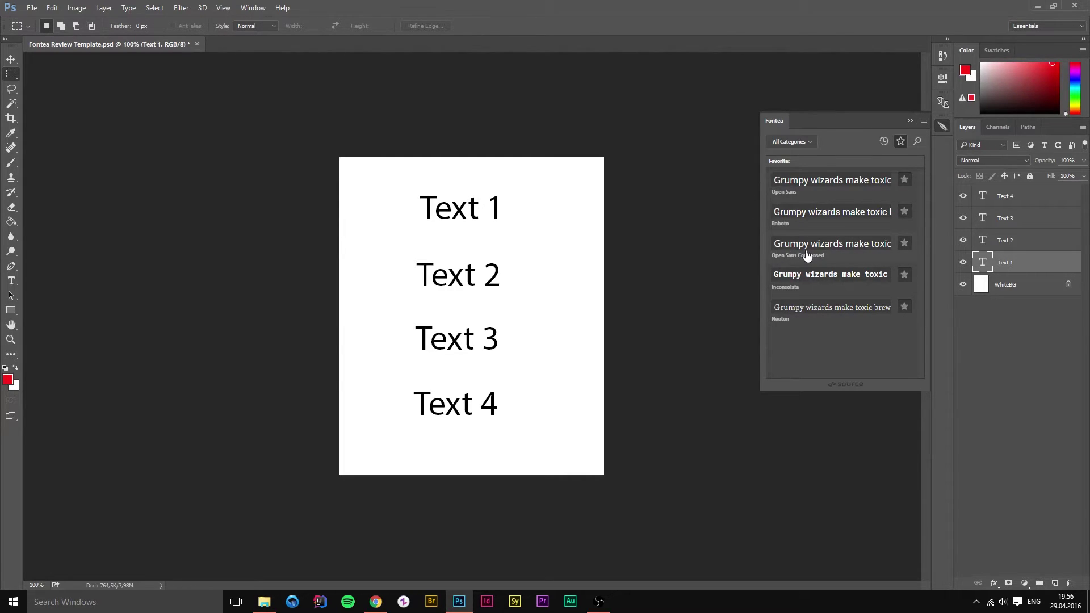
pyautogui.rightClick(825, 247)
pyautogui.click(833, 326)
pyautogui.click(904, 244)
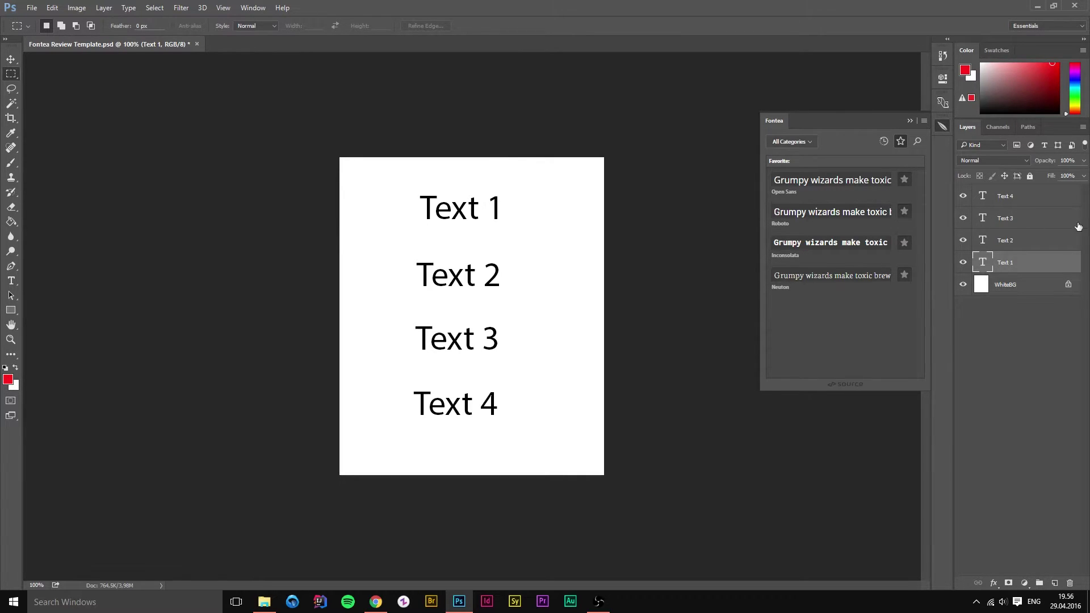
# - Select the Text 1 layer in the Layers panel
pyautogui.click(1014, 247)
pyautogui.click(1018, 220)
pyautogui.click(1019, 198)
pyautogui.click(1021, 218)
pyautogui.click(1019, 249)
pyautogui.click(1013, 266)
pyautogui.click(1006, 286)
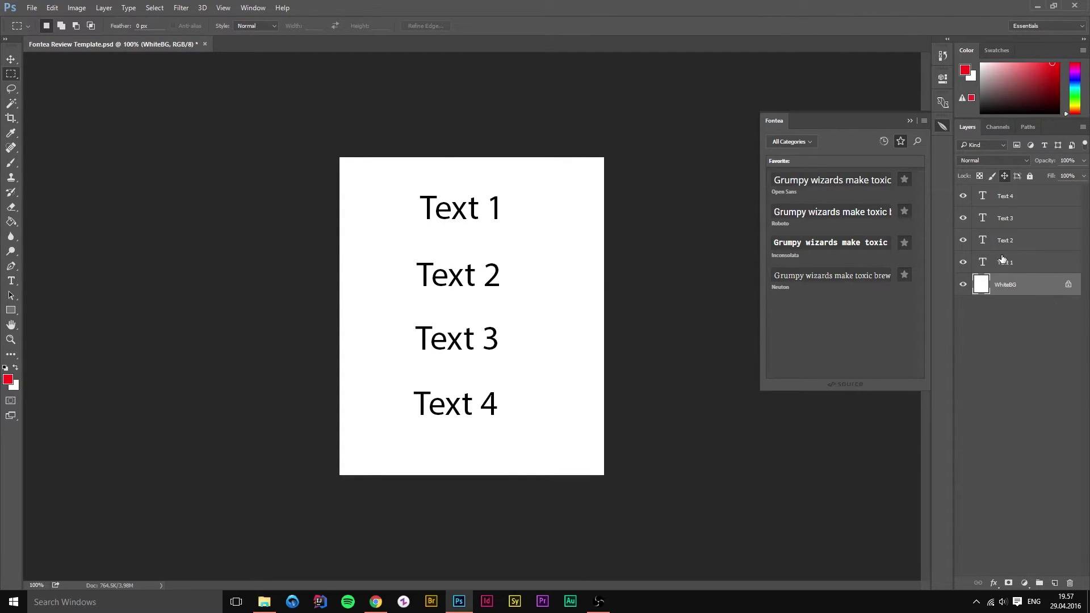
pyautogui.hotkey('alt', ']')
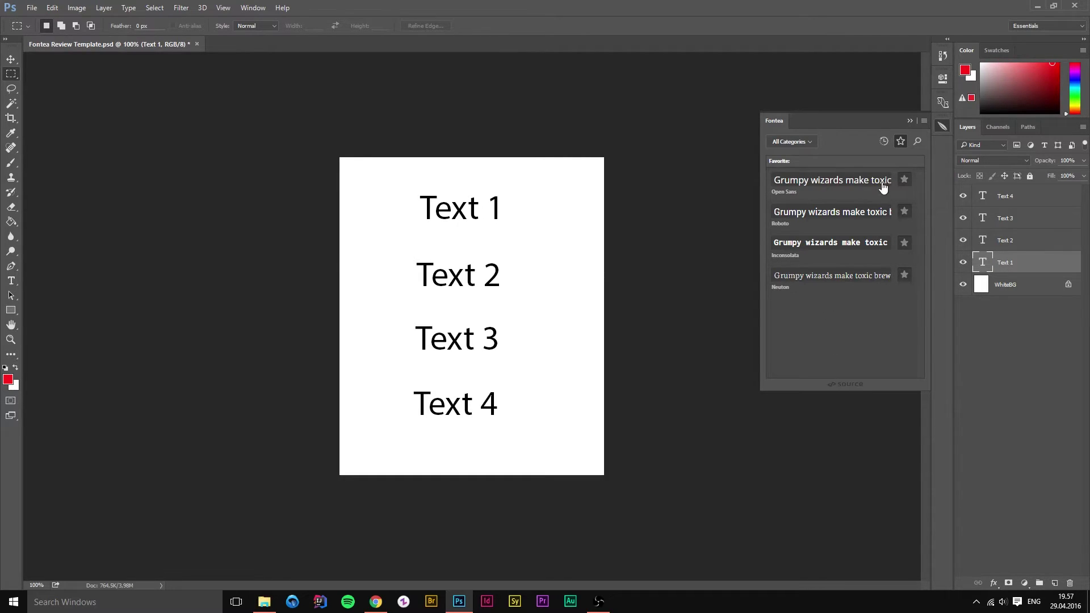
# - Set Text 1 in Inconsolata from Fontea favourites, after briefly trying Roboto
pyautogui.click(822, 242)
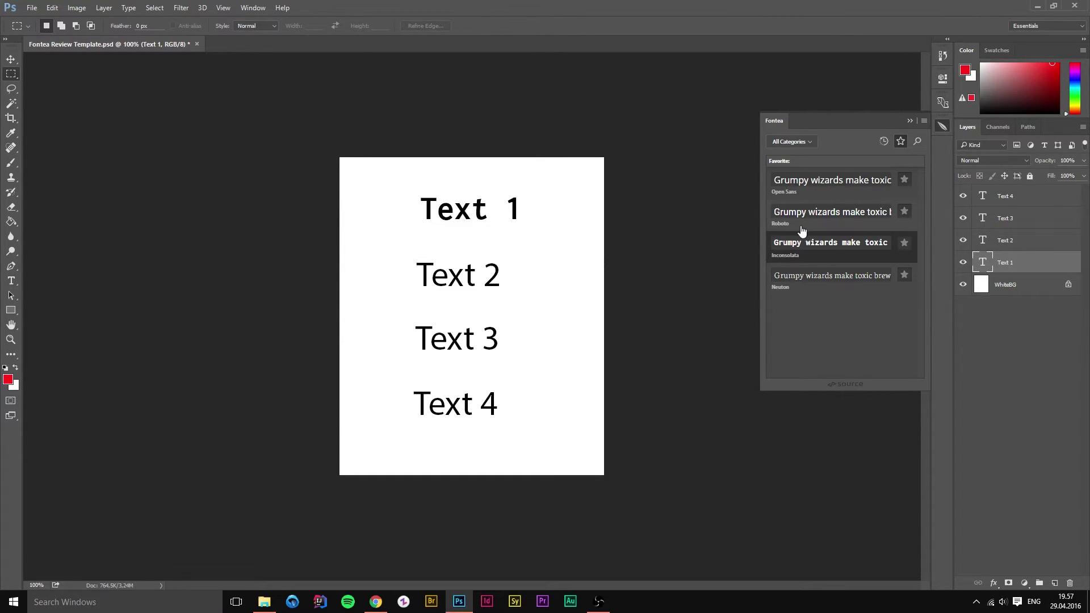
pyautogui.click(836, 221)
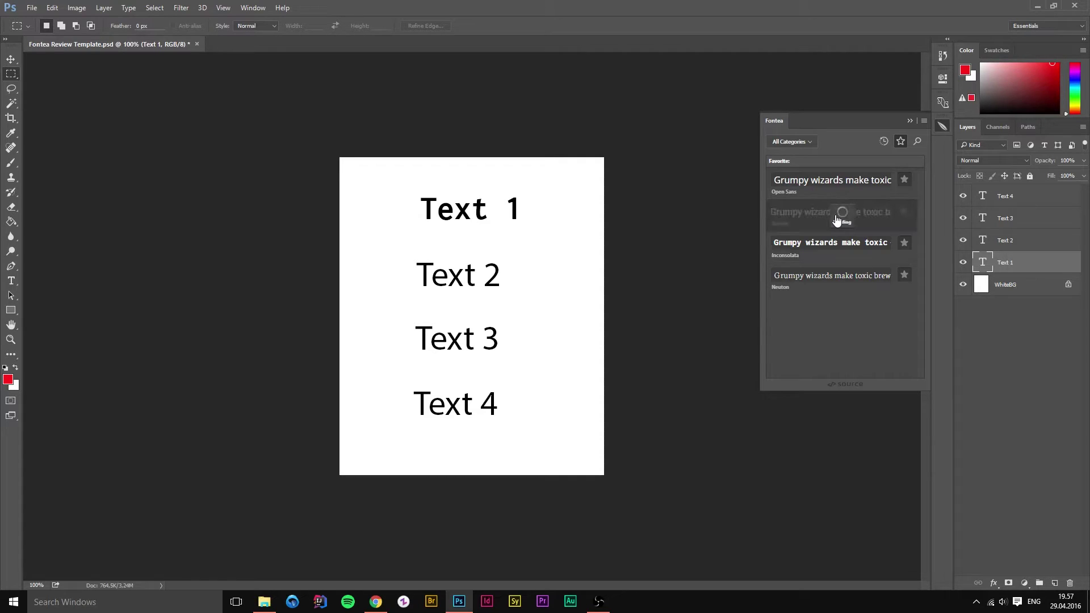
pyautogui.click(827, 248)
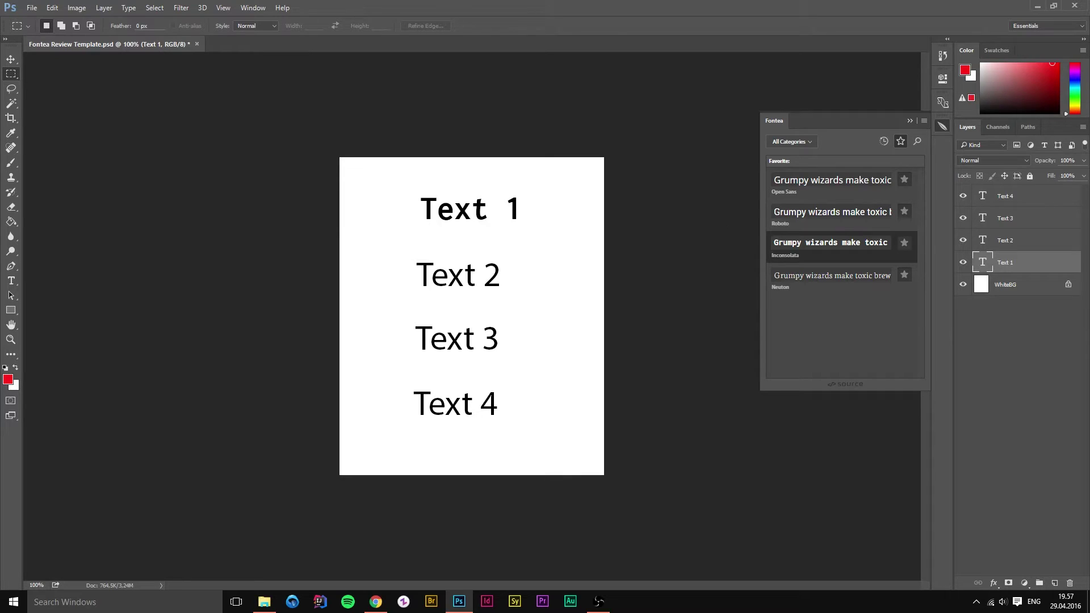
pyautogui.click(11, 280)
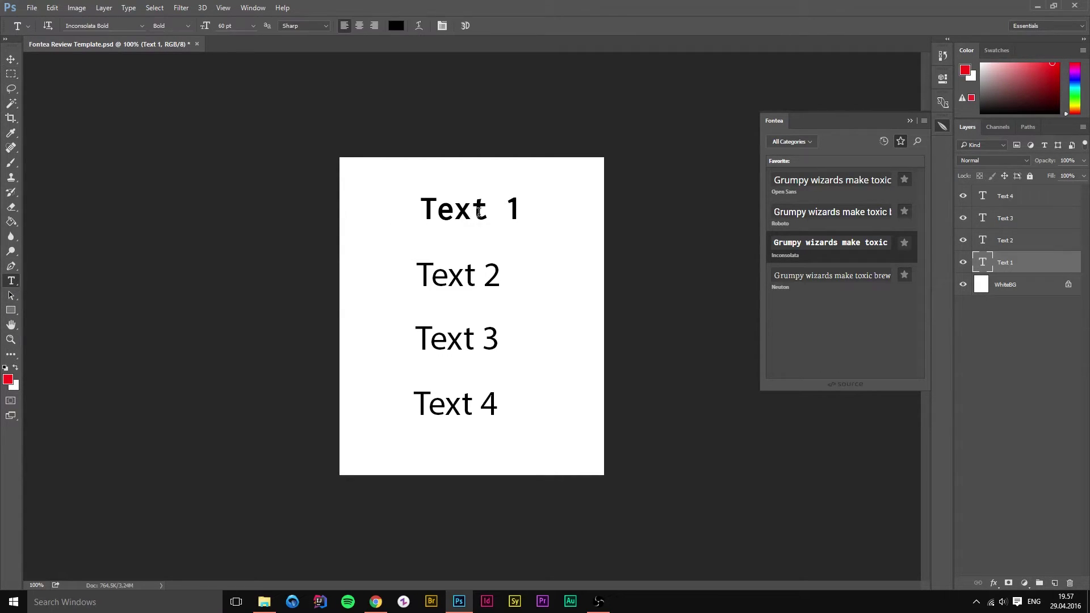
pyautogui.moveTo(522, 210)
pyautogui.mouseDown()
pyautogui.moveTo(409, 204)
pyautogui.moveTo(529, 213)
pyautogui.mouseUp()
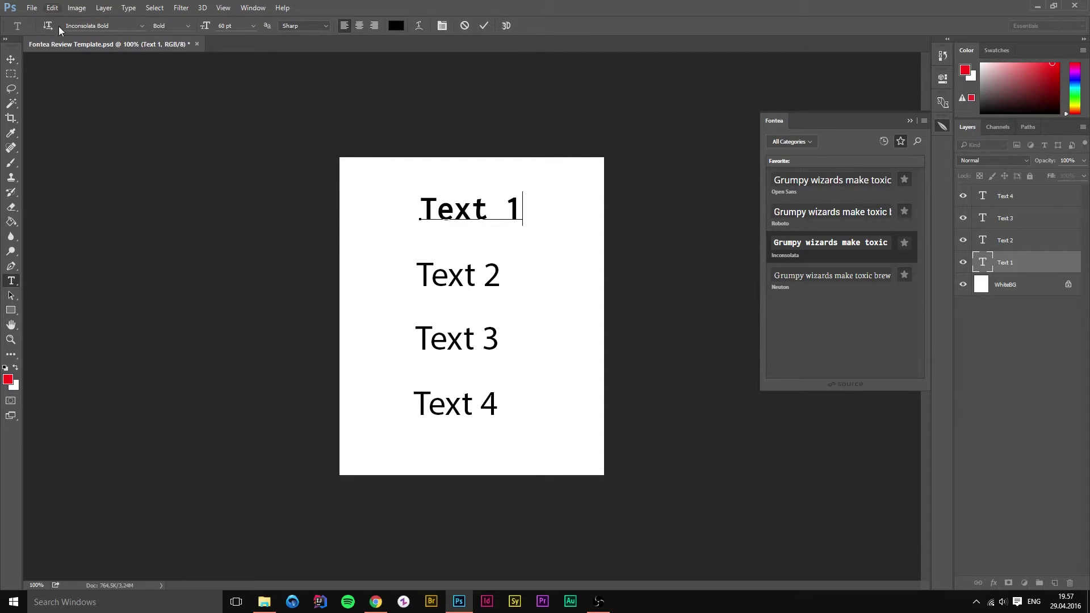
pyautogui.click(142, 26)
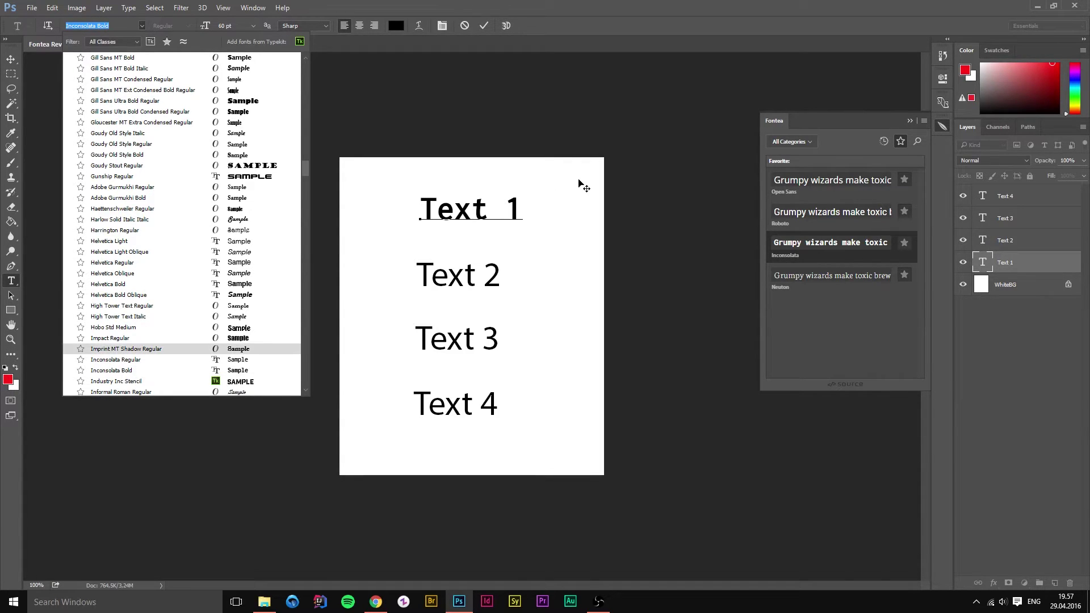
pyautogui.click(460, 215)
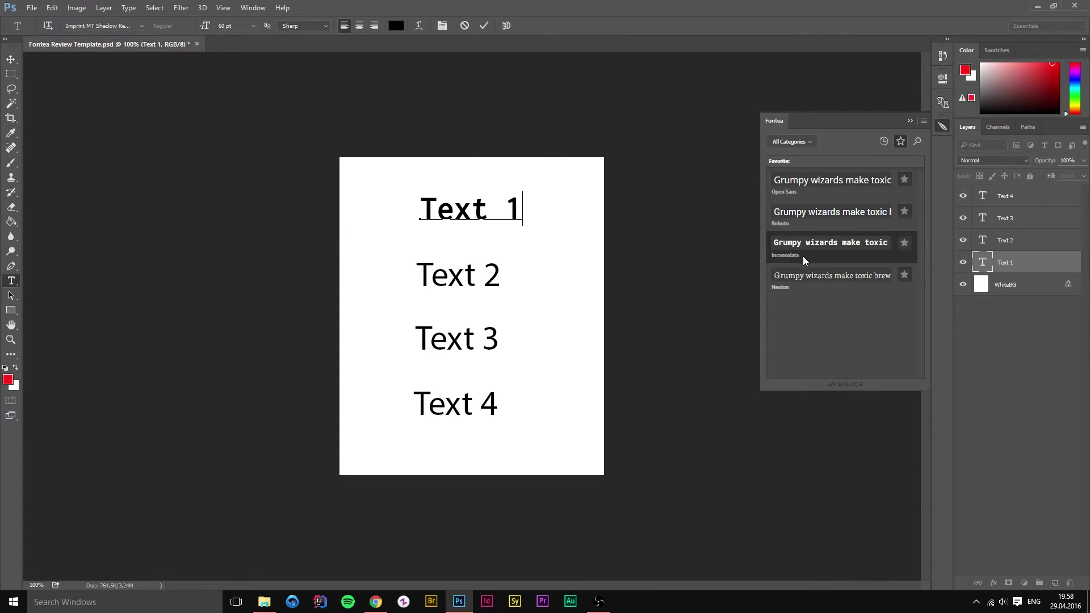
pyautogui.click(11, 73)
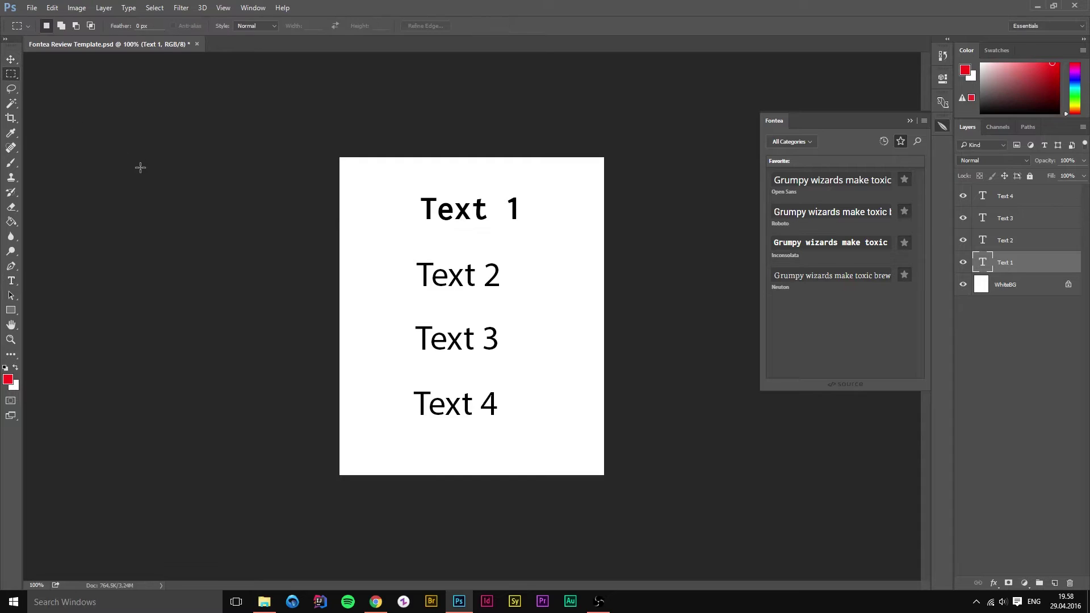
# - From Fontea favourites, give Text 2 Roboto, Text 3 Open Sans and Text 4 Neuton
pyautogui.click(1022, 247)
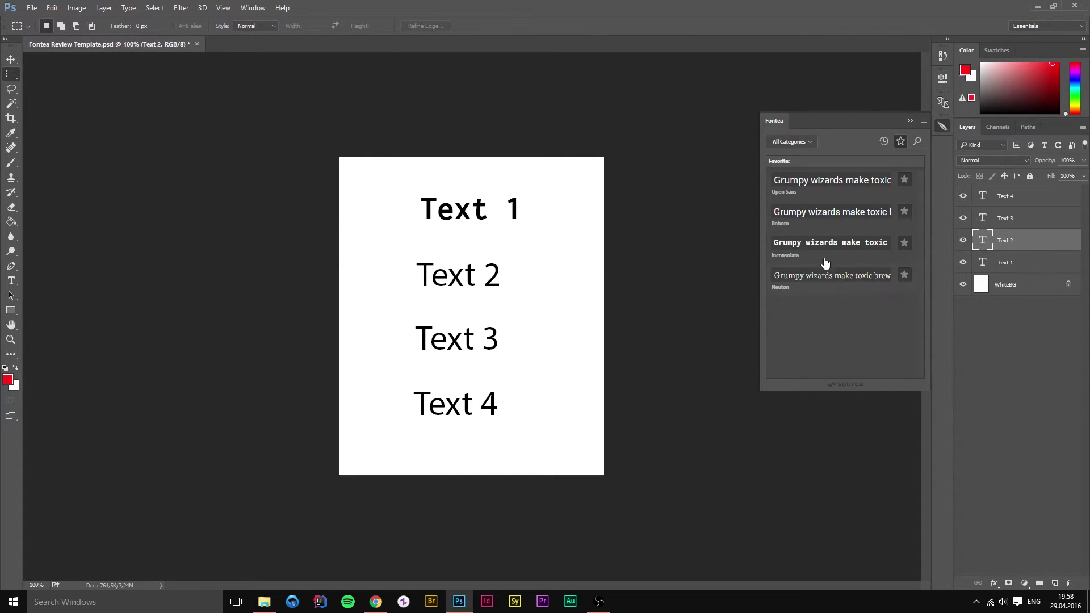
pyautogui.click(826, 212)
pyautogui.click(1027, 219)
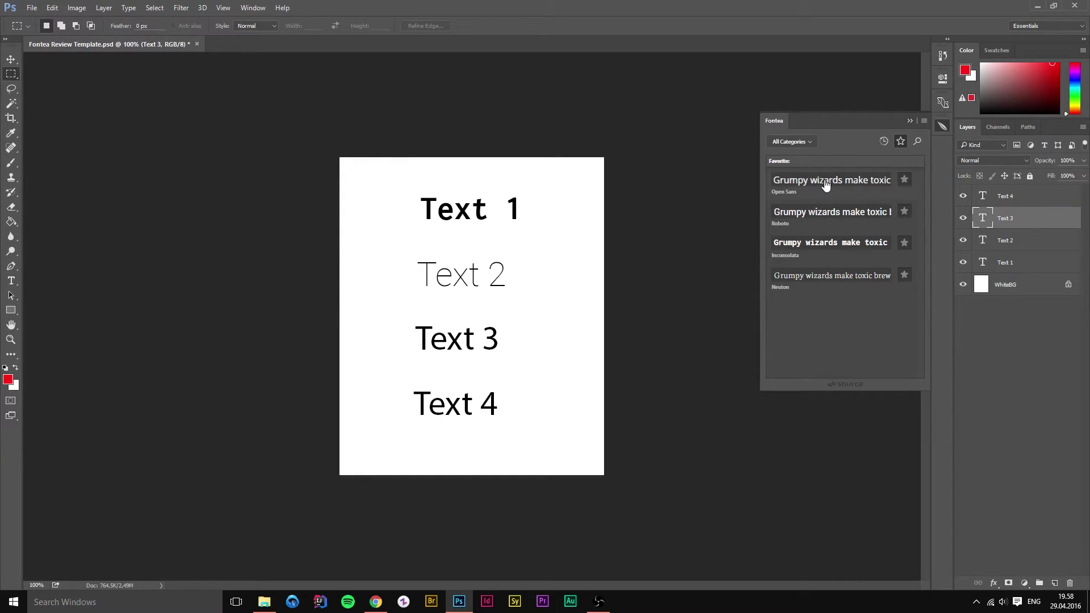
pyautogui.click(828, 183)
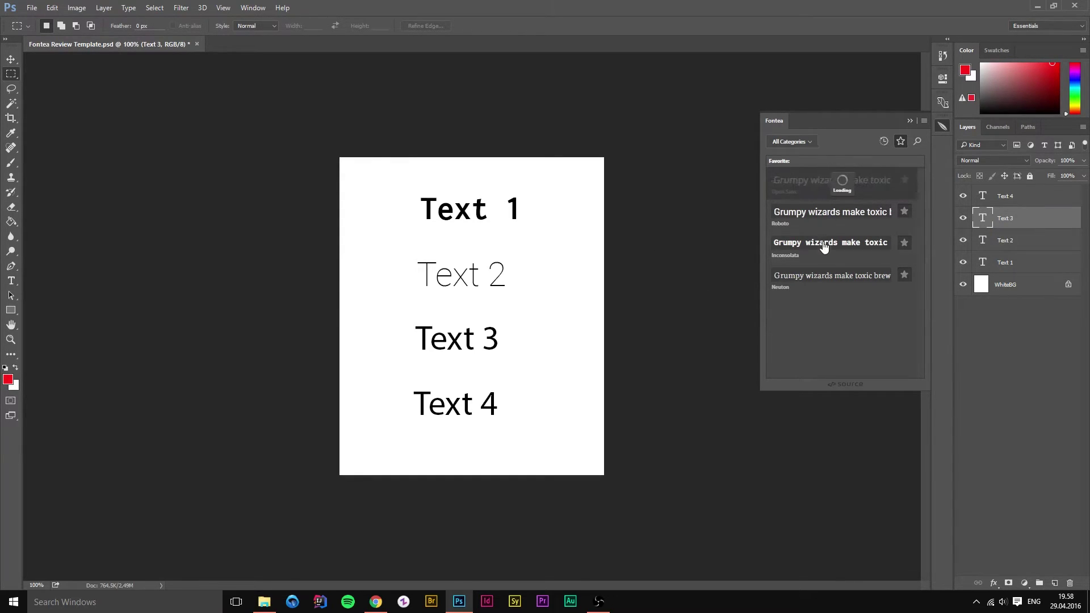
pyautogui.click(1019, 204)
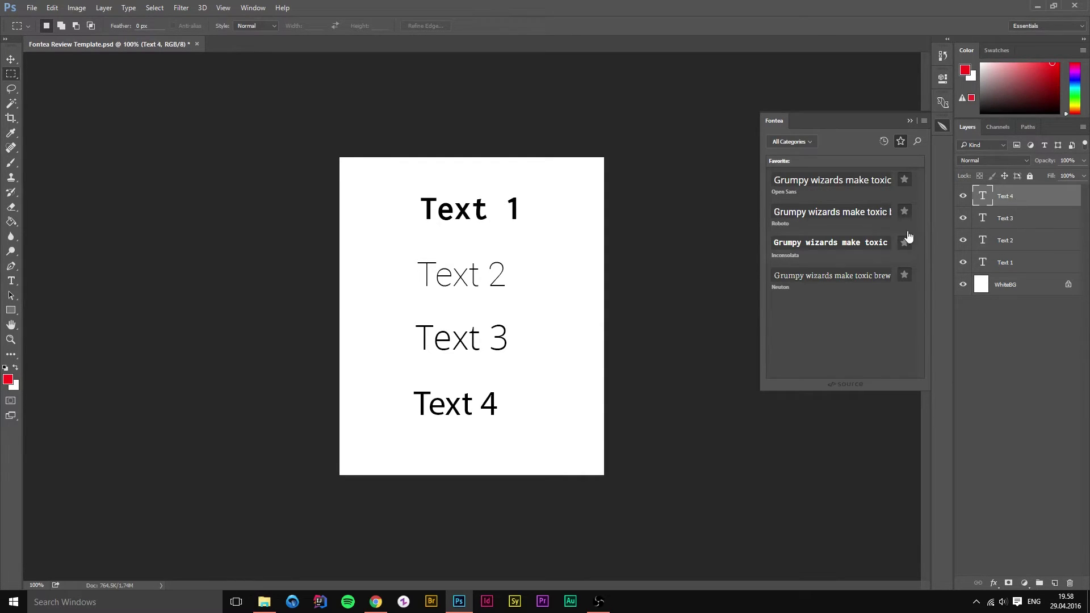
pyautogui.click(819, 278)
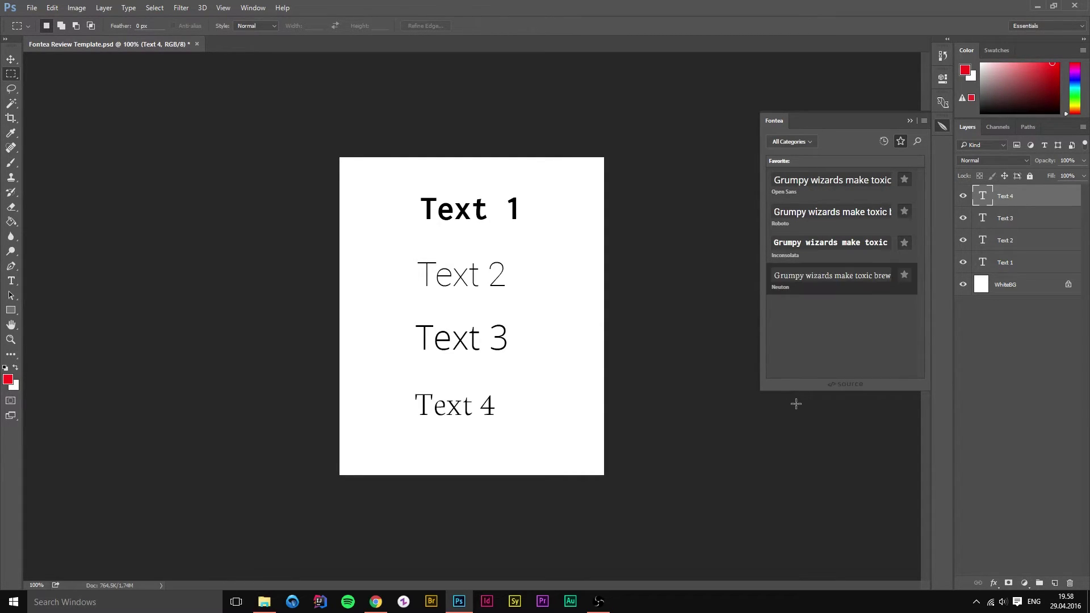